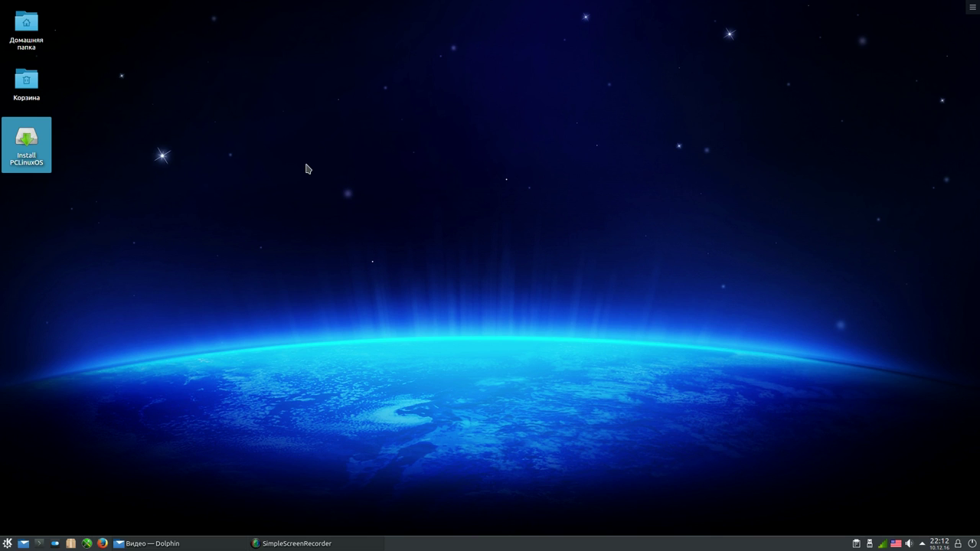
Launch the PCLinuxOS installer, reposition its window, and proceed past the welcome page
click(29, 142)
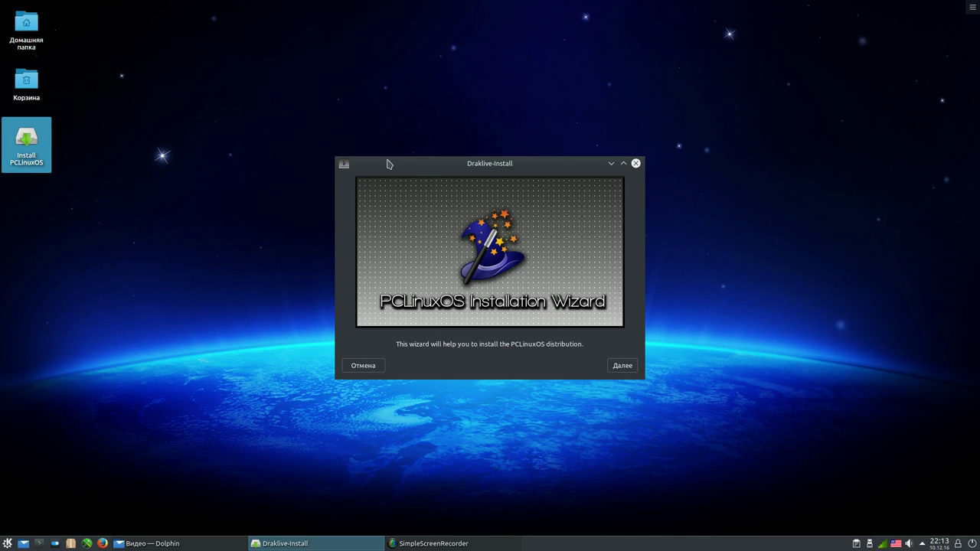
drag(401, 161, 306, 72)
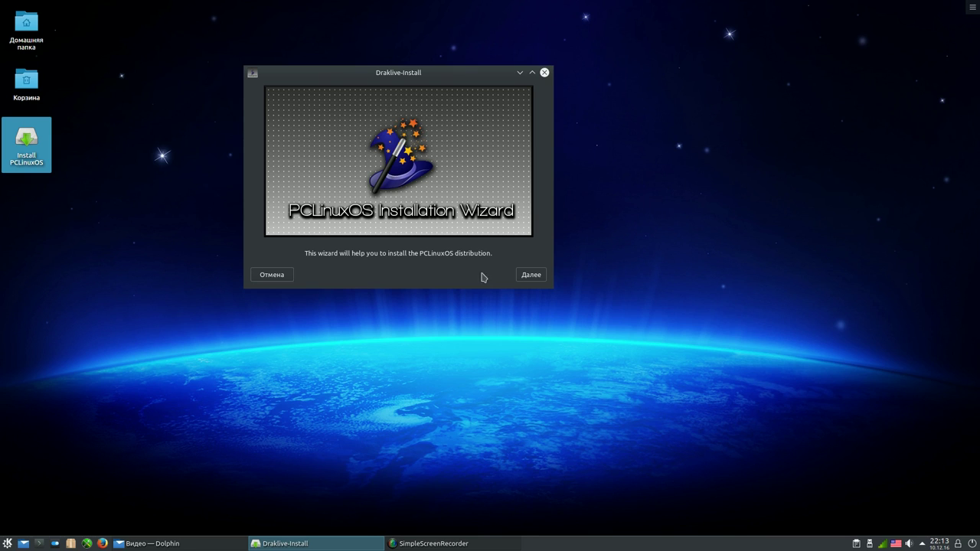
click(530, 277)
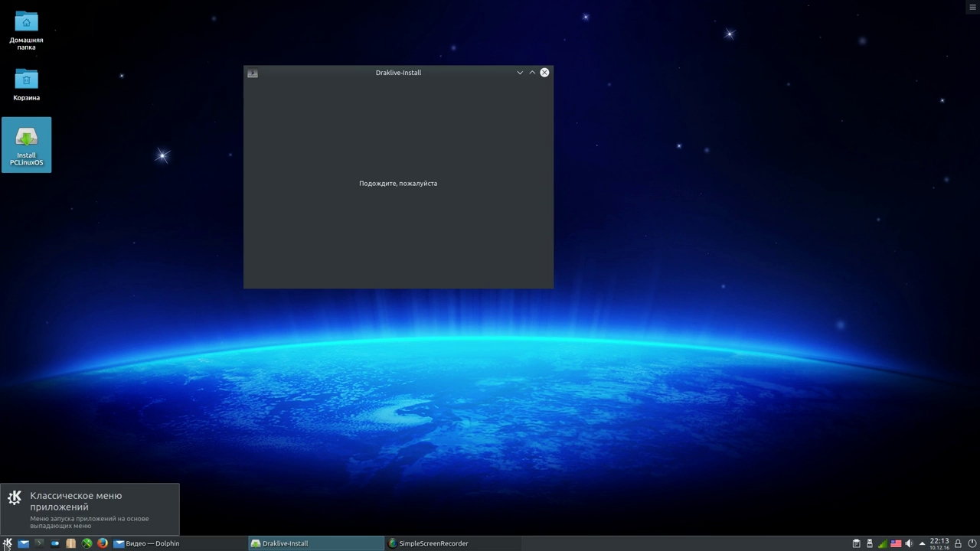
Open the Network Center to inspect the connected Wi-Fi network's settings, then close it without changing anything
click(7, 544)
mouse_move(67, 440)
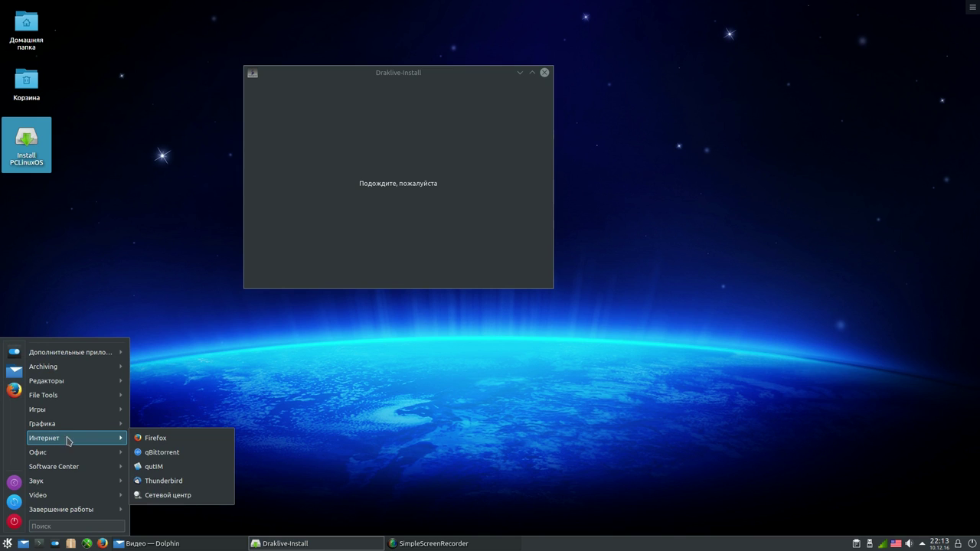
click(189, 496)
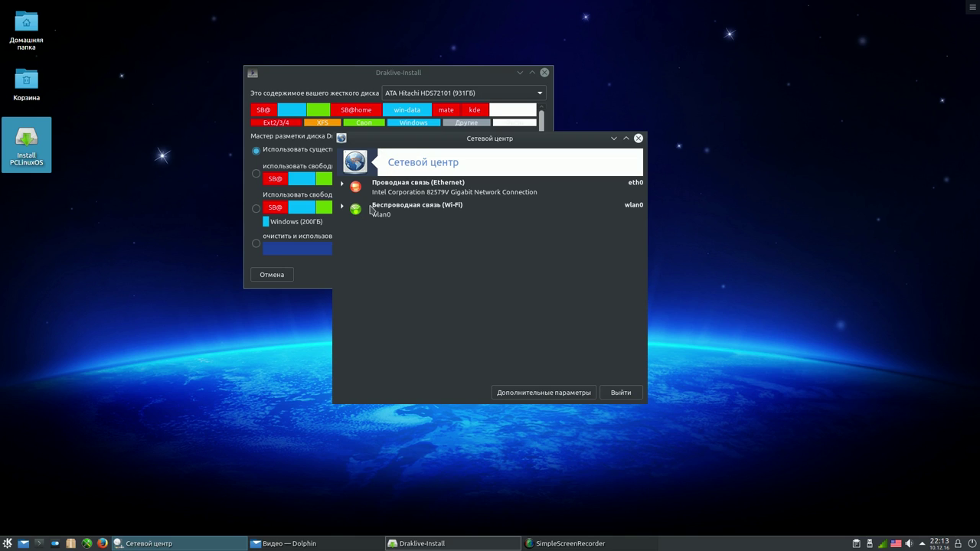
click(343, 207)
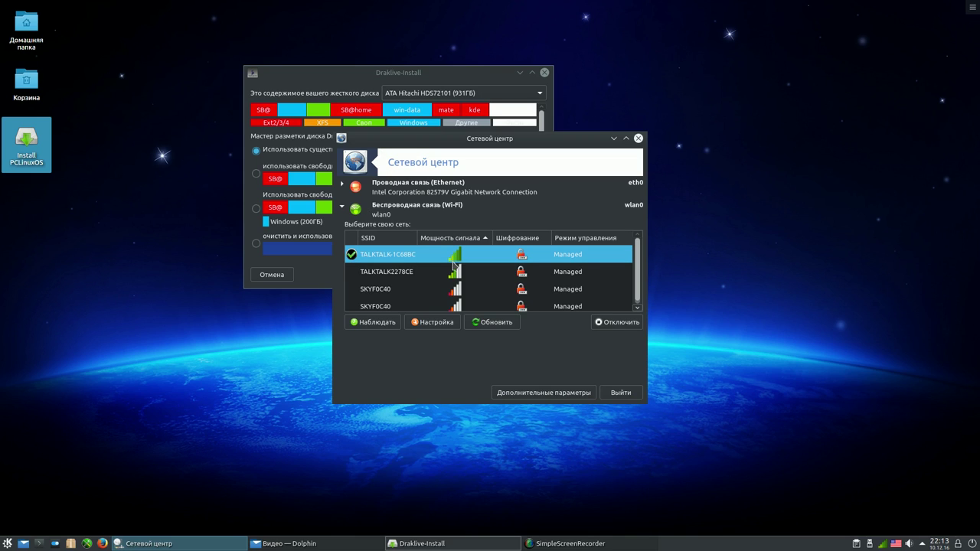
click(434, 322)
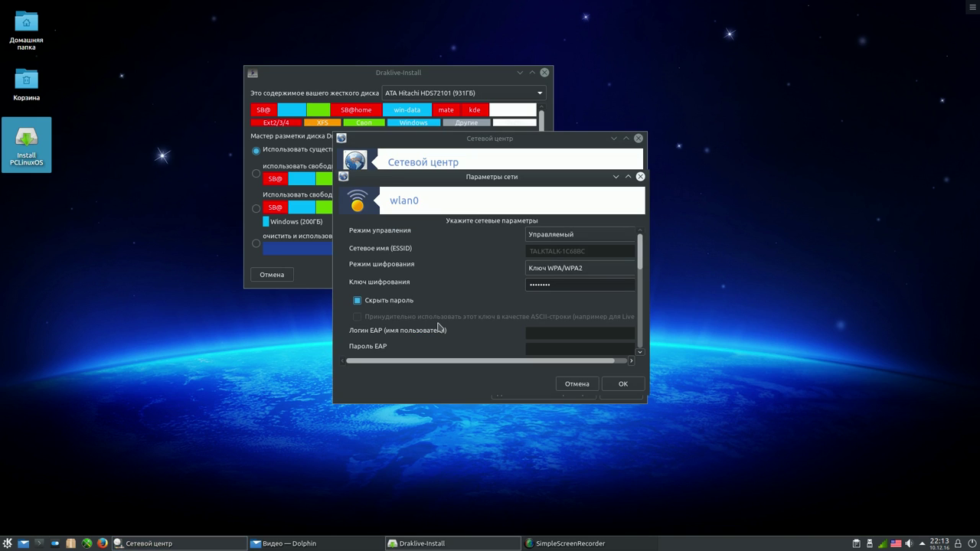
click(575, 383)
click(641, 141)
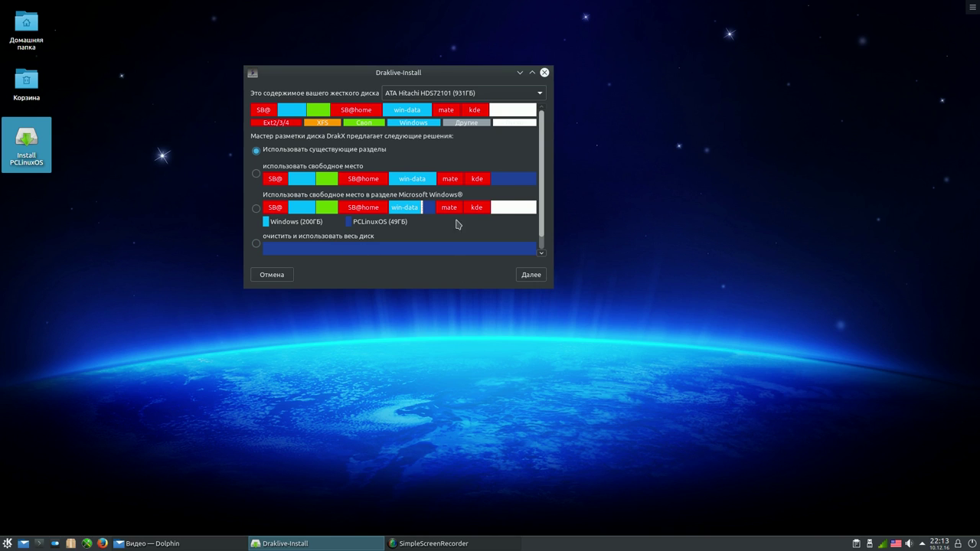
Choose manual disk partitioning (ручная разметка диска) in the installer and continue
scroll(544, 188, down, 1)
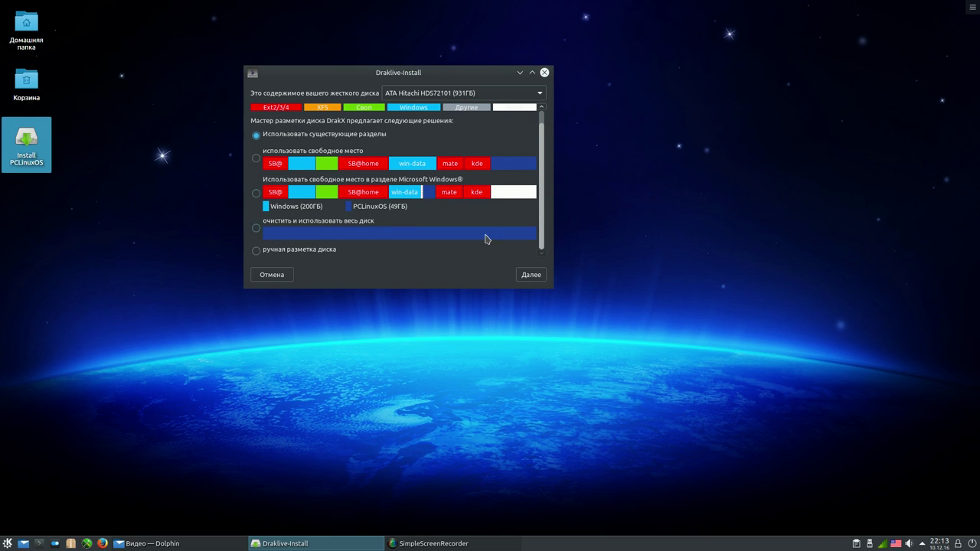
click(259, 251)
click(531, 275)
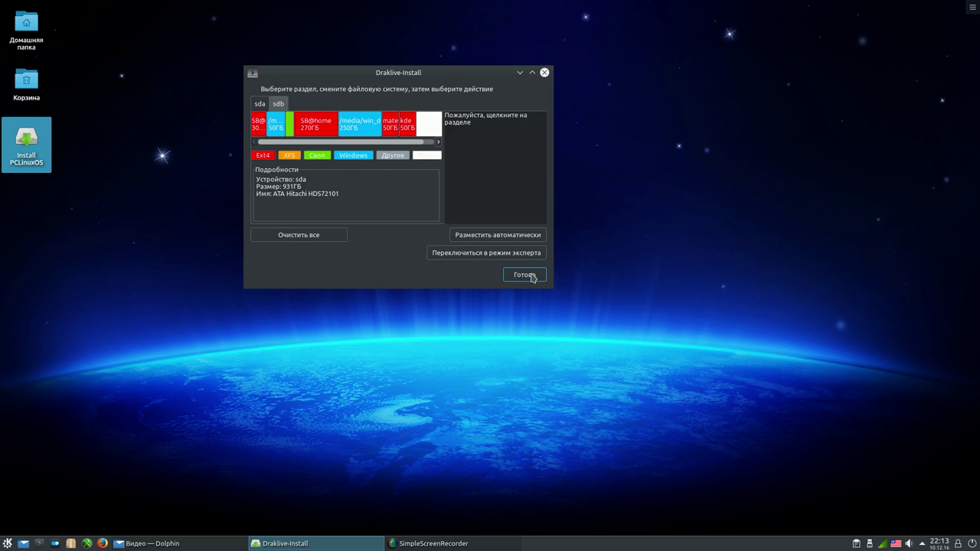
Assign the mount point / to the 50 GB kde partition on sda and finish the partitioning
click(408, 124)
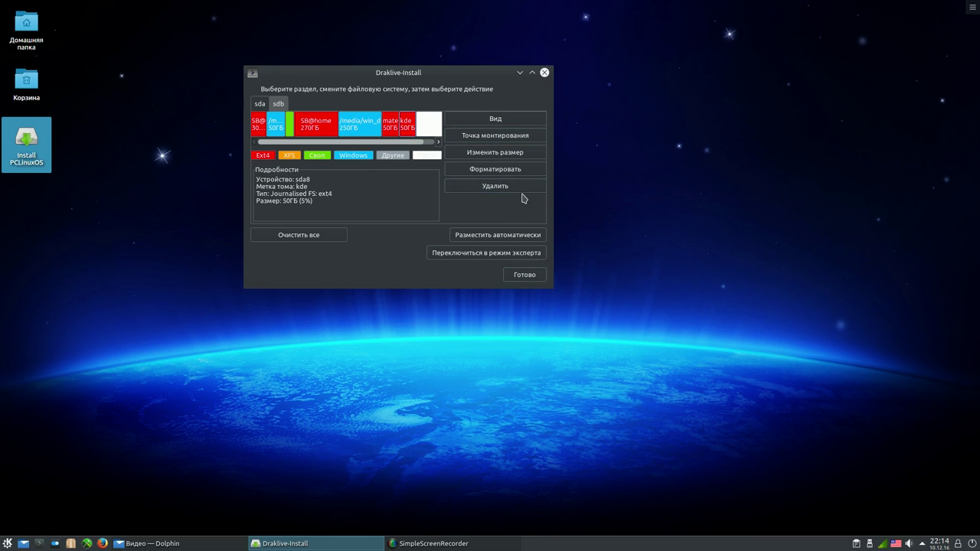
click(526, 136)
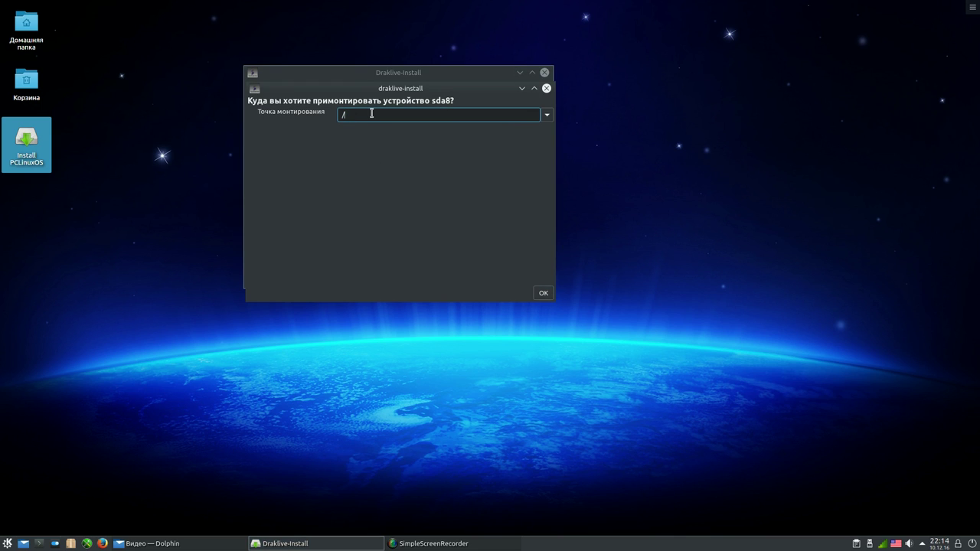
click(543, 292)
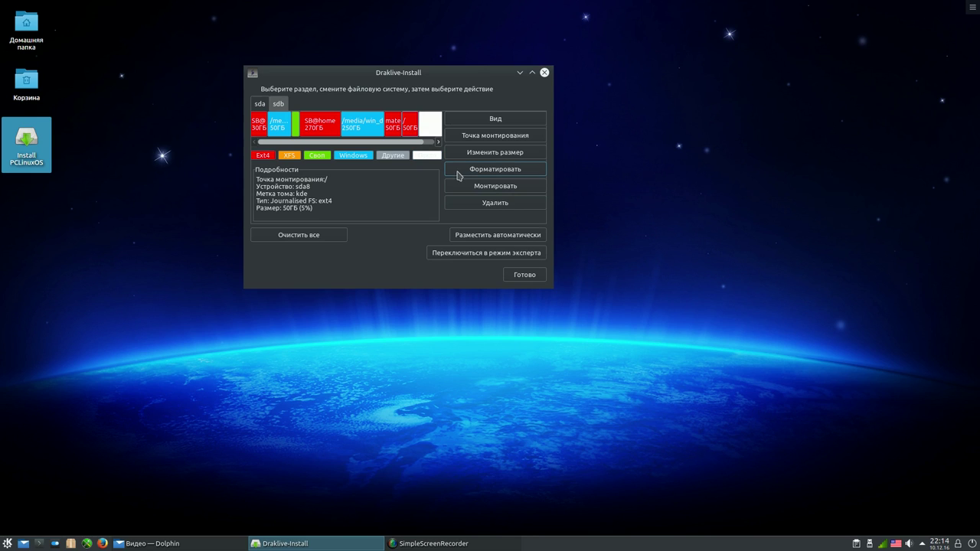
click(525, 277)
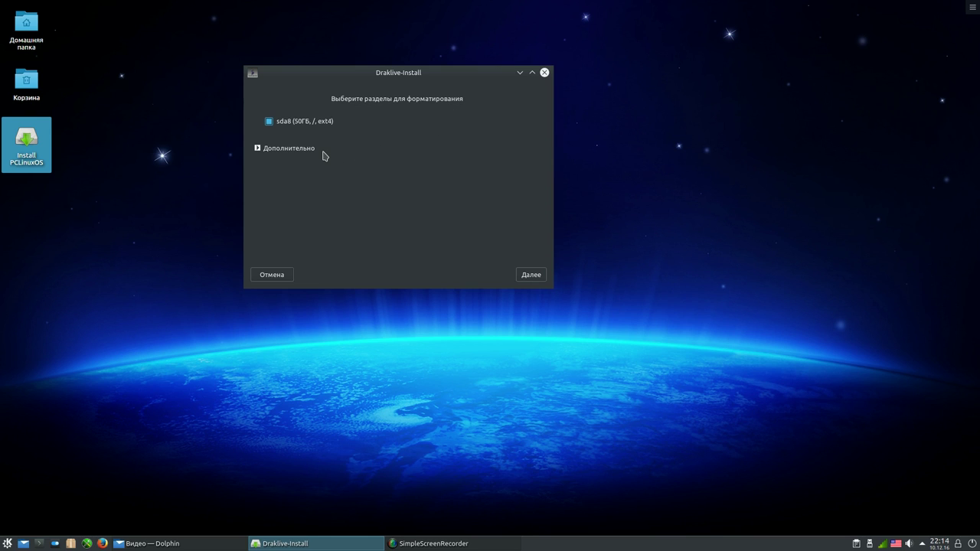
Confirm formatting of partition sda8 and accept removal of unused hardware support and unused localizations
click(534, 277)
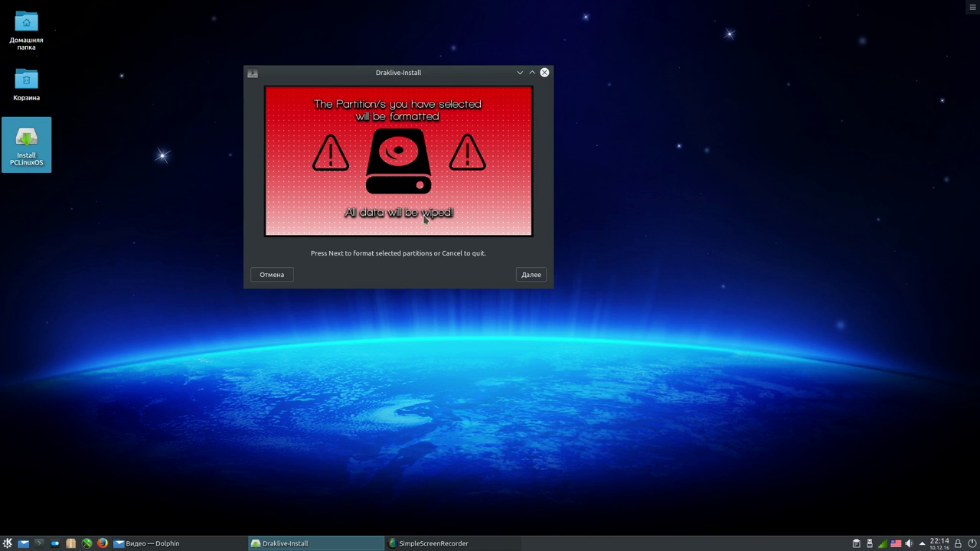
click(534, 277)
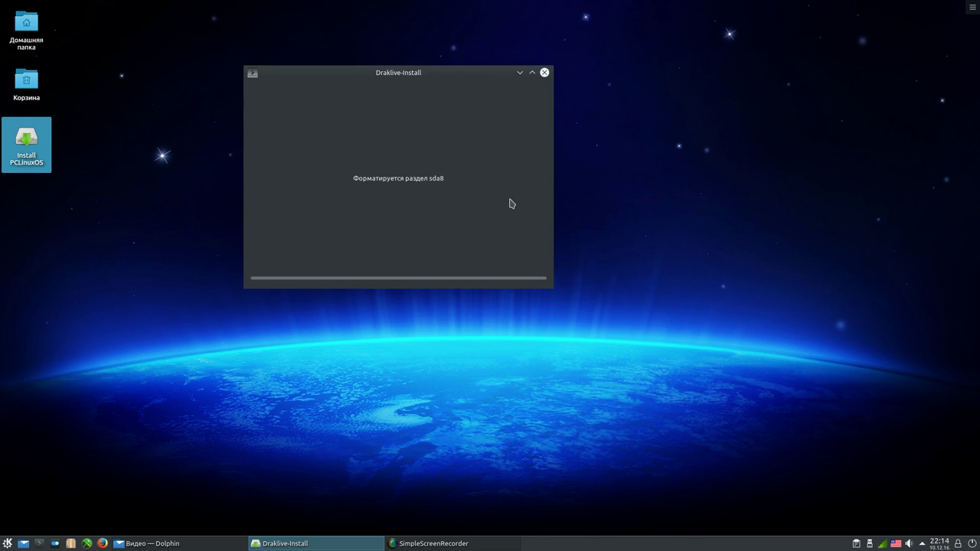
drag(443, 72, 326, 34)
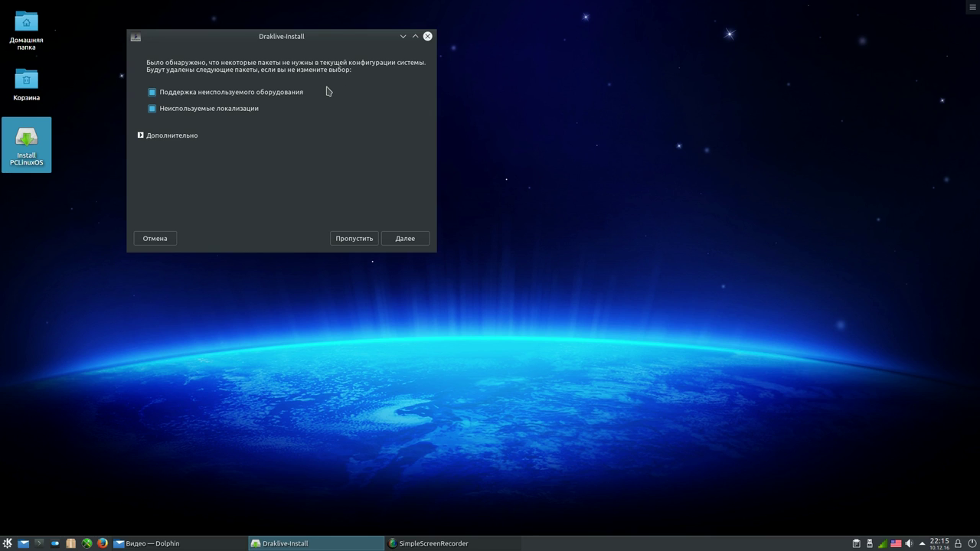
click(414, 243)
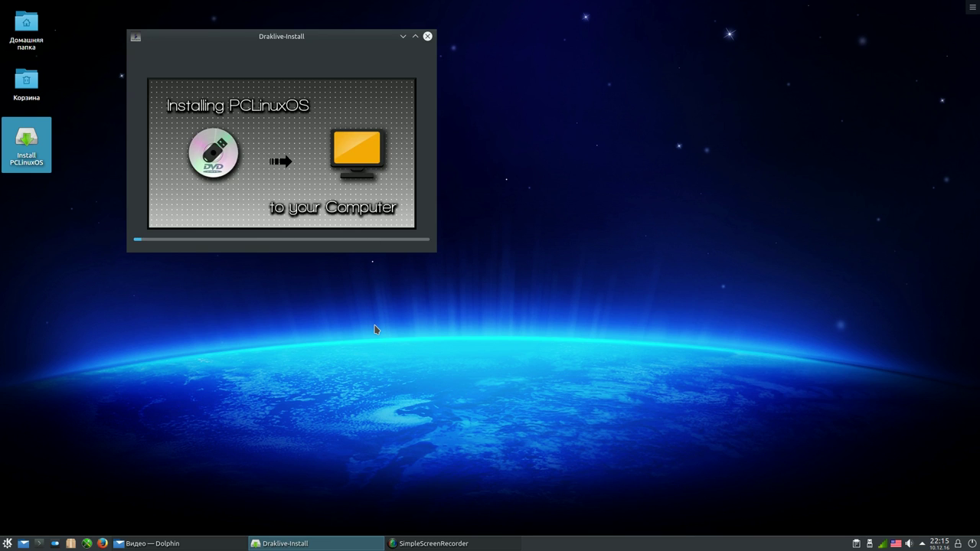
Bring up the SimpleScreenRecorder window and place it beside the installer
click(469, 543)
drag(530, 108, 700, 36)
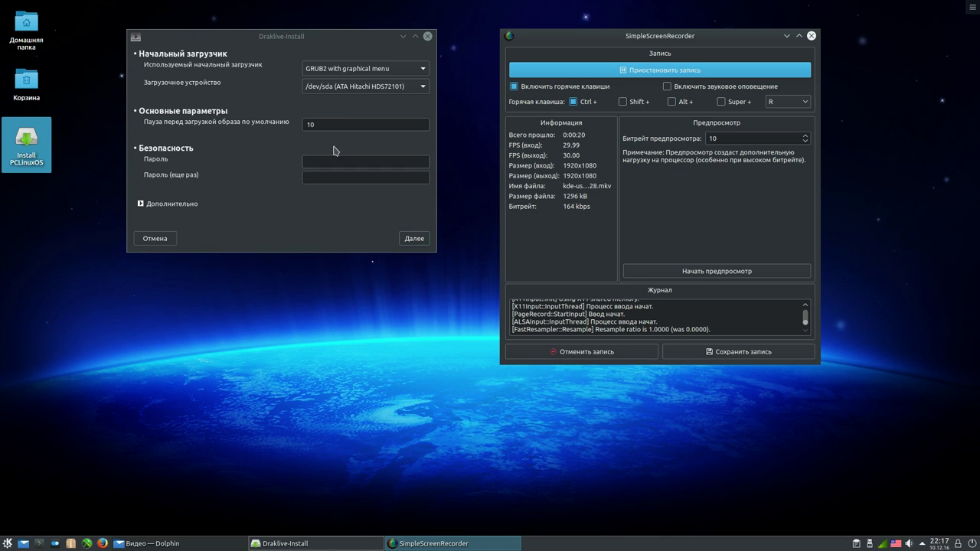
Set the boot loader's delay before booting the default image to 15 and continue
click(326, 123)
key(BackSpace)
text(5)
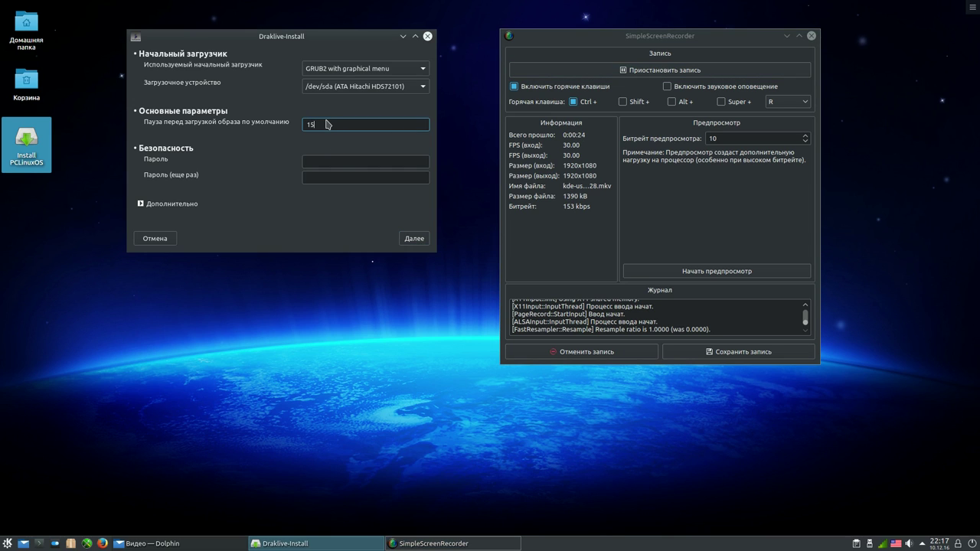
click(412, 240)
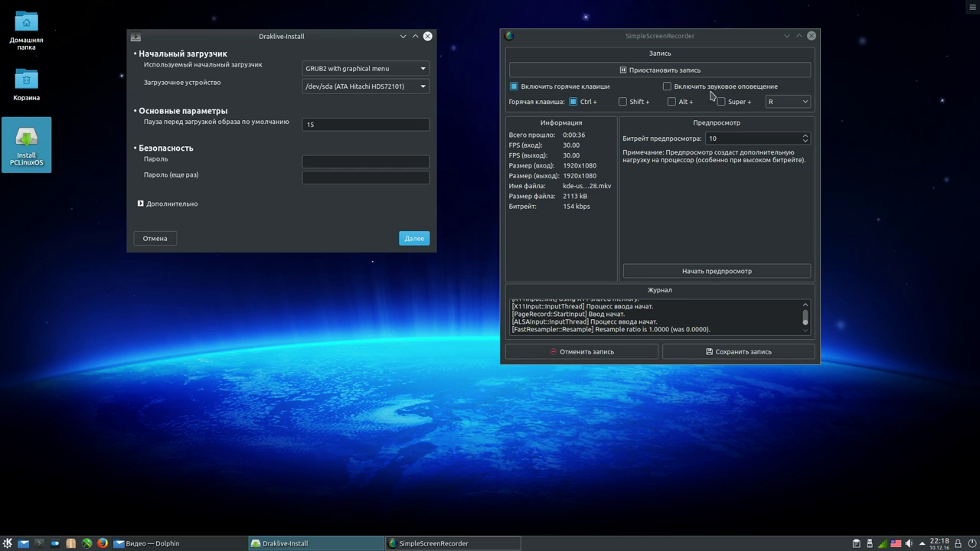
key(Return)
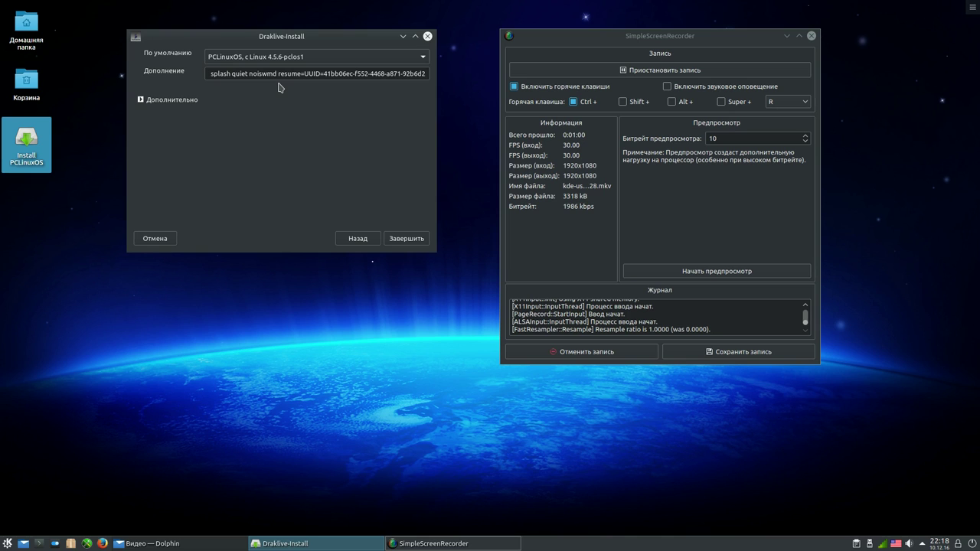
Clear all the append options of the default PCLinuxOS boot entry and finish the boot loader setup
click(211, 73)
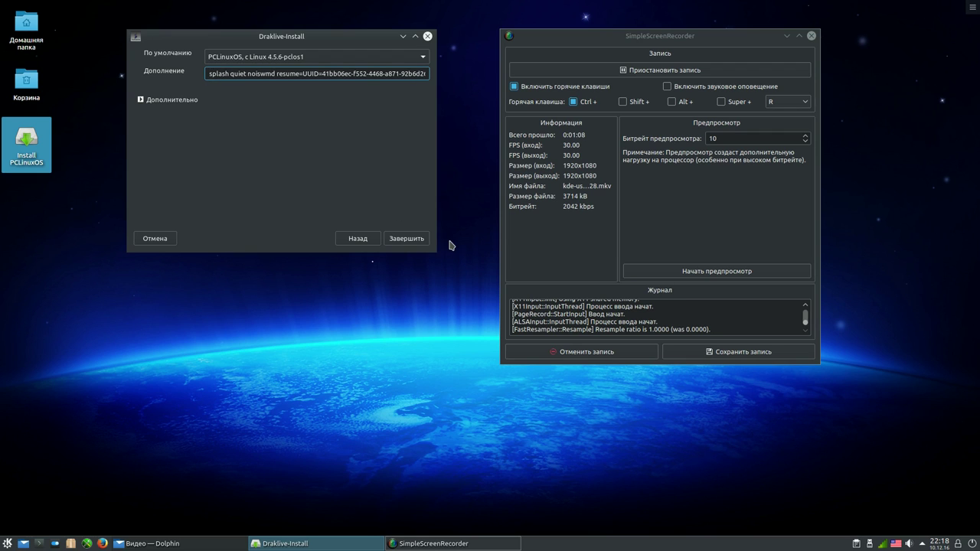
key(Delete)
key(Delete)
key(Delete)
key(Delete)
key(Delete)
key(Delete)
key(Delete)
key(Delete)
key(Delete)
key(Delete)
key(Delete)
key(Delete)
key(Delete)
key(Delete)
key(Delete)
key(Delete)
key(Delete)
key(Delete)
key(Delete)
key(Delete)
key(Delete)
key(Delete)
key(Delete)
key(Delete)
key(Delete)
key(Delete)
key(Delete)
key(Delete)
key(Delete)
key(Delete)
key(Delete)
key(Delete)
key(Delete)
key(Delete)
key(Delete)
key(Delete)
key(Delete)
key(Delete)
key(Delete)
key(Delete)
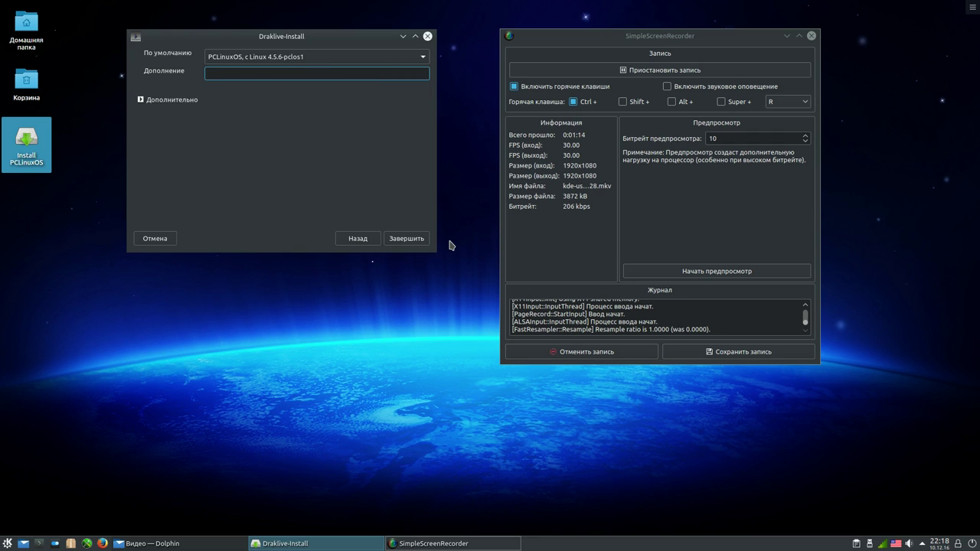
click(410, 241)
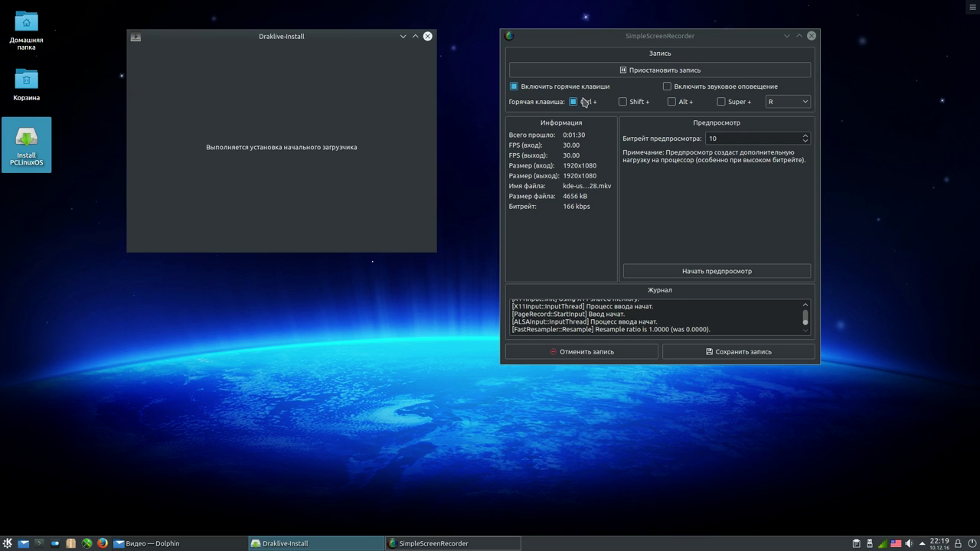
Pause the screen recording and finish the installation wizard
click(684, 70)
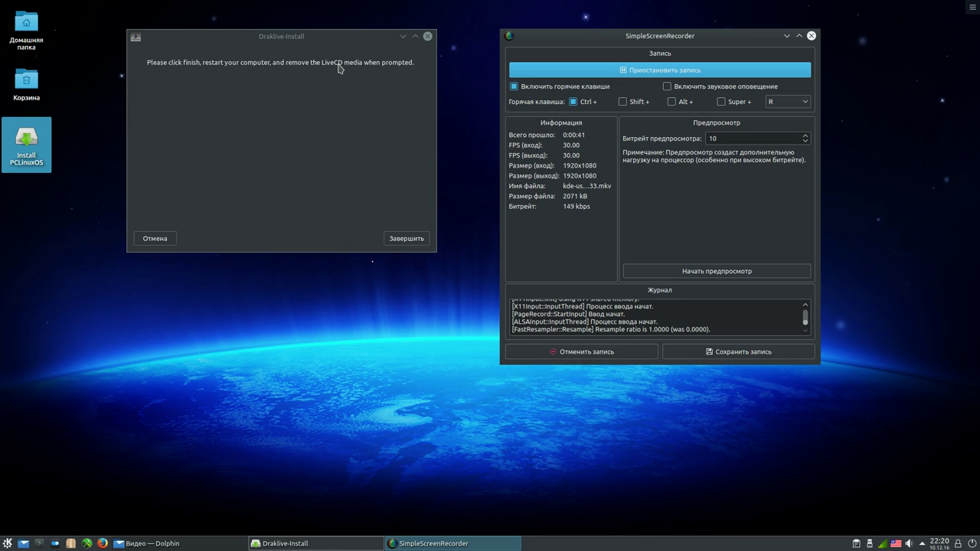
click(413, 240)
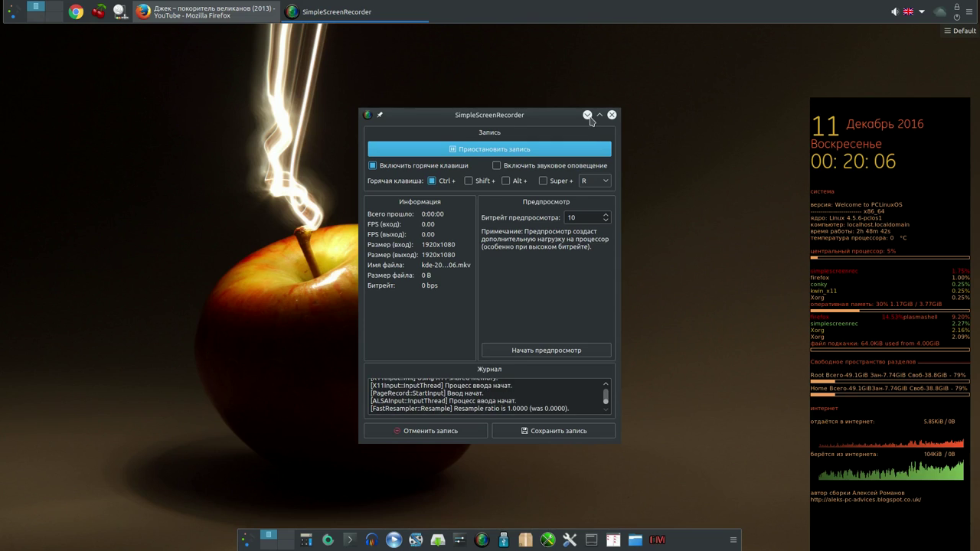
Minimise the recorder and look through the application launcher's recent documents and additional application categories, including Monitoring
click(590, 115)
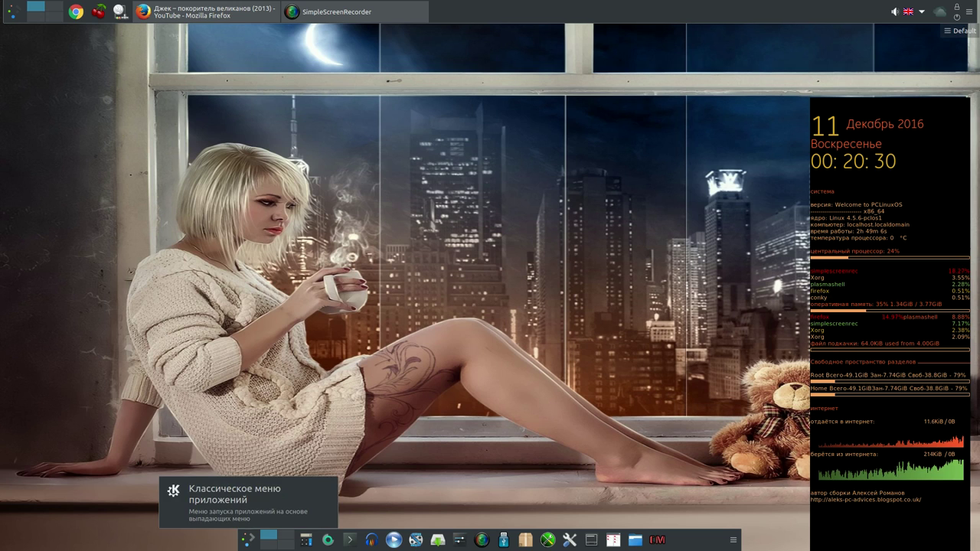
click(245, 540)
mouse_move(302, 326)
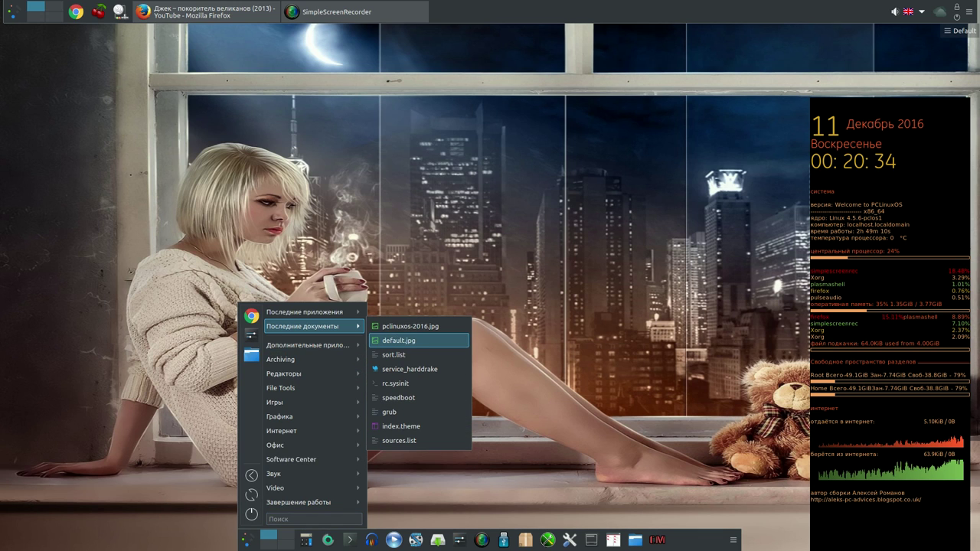
mouse_move(307, 345)
mouse_move(406, 402)
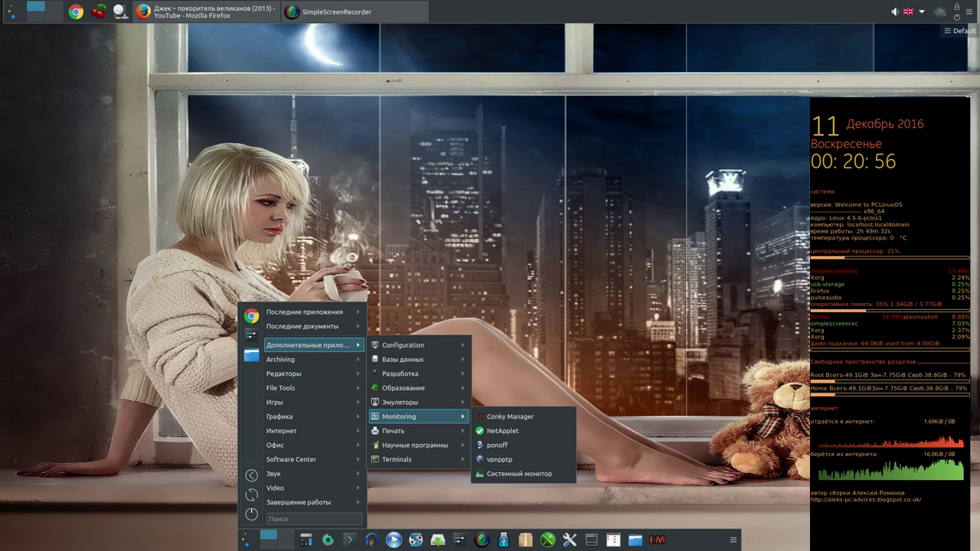
key(Escape)
key(Escape)
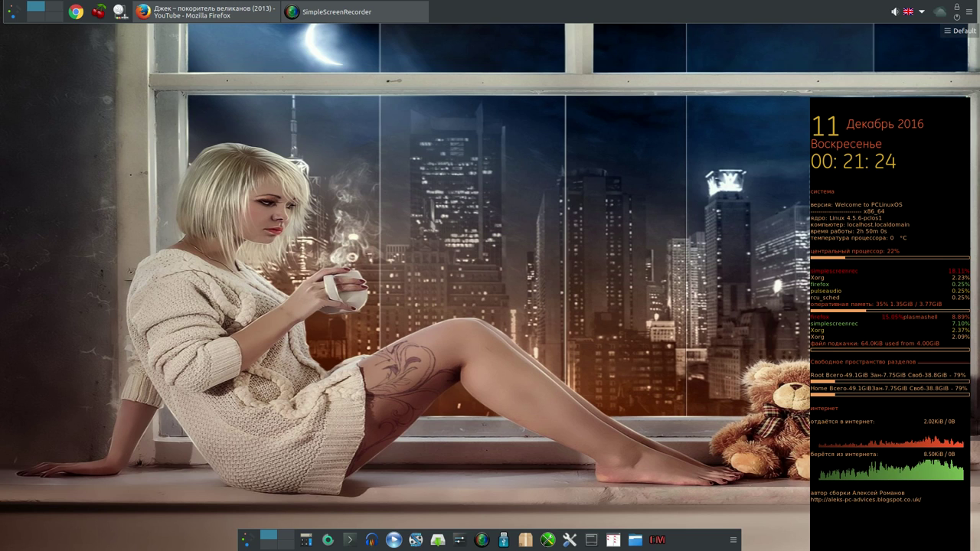
Launch Conky Manager and open the transparency settings of the conky lmc-18-rus widget
click(657, 540)
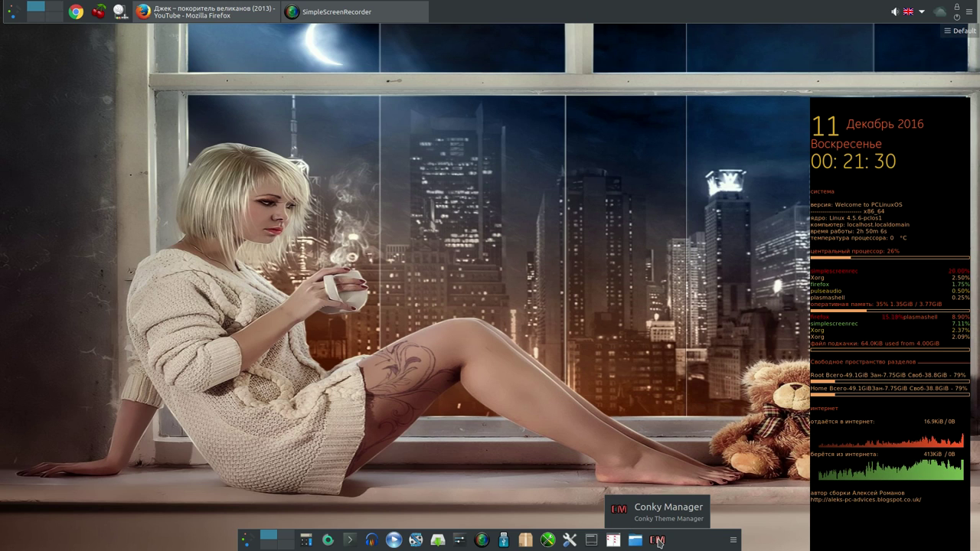
click(420, 239)
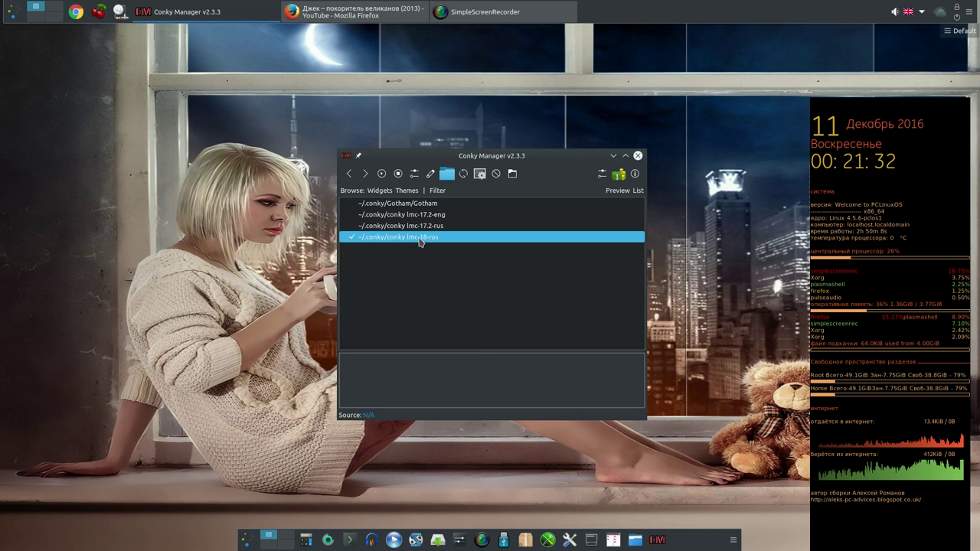
click(415, 175)
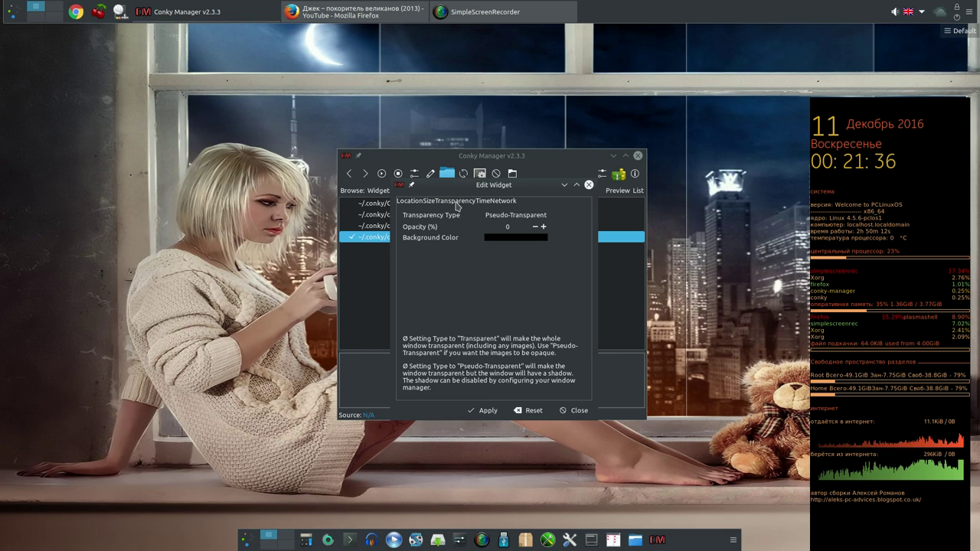
Try the Transparent transparency type on the conky lmc-18-rus widget and apply it
click(509, 215)
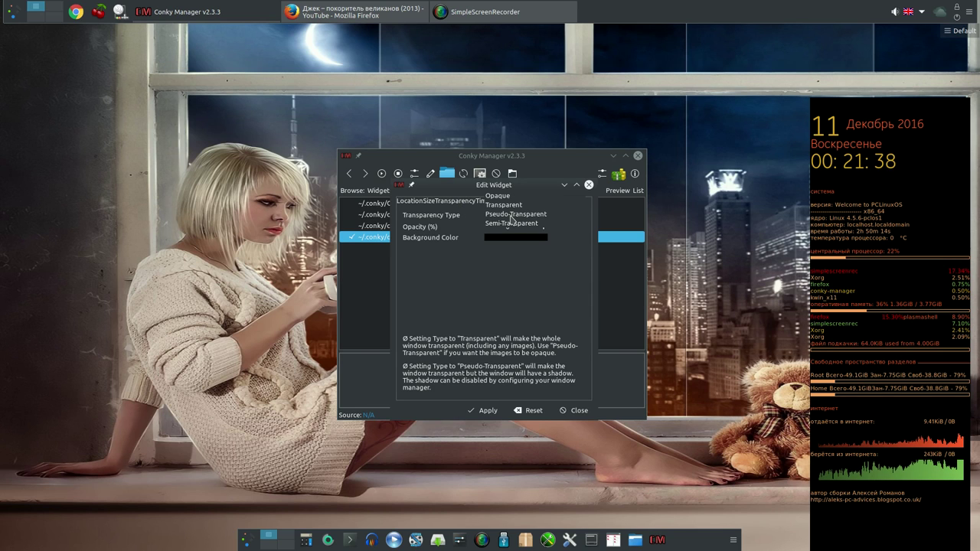
click(504, 205)
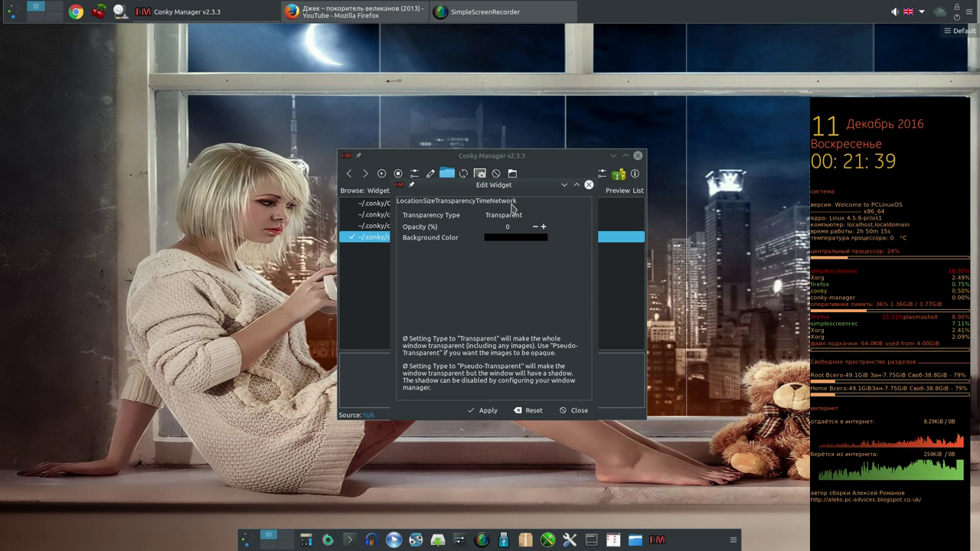
click(488, 411)
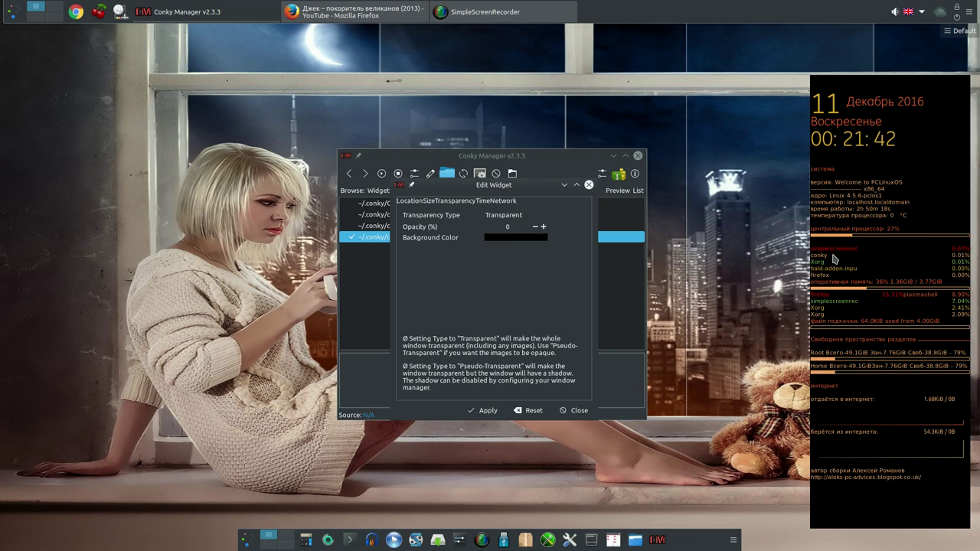
Try the Semi-Transparent transparency type on the widget, applying it and then selecting and applying it once more
click(514, 217)
click(517, 232)
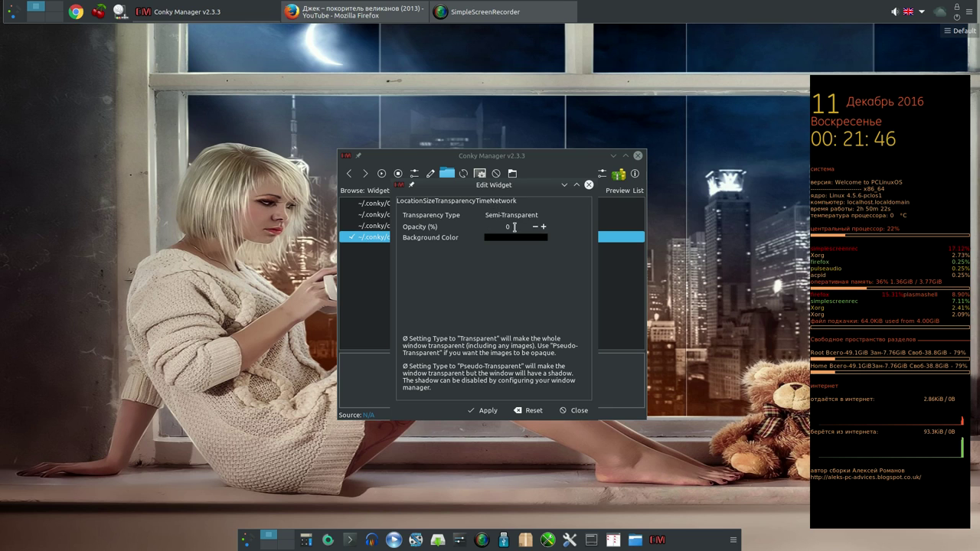
click(483, 412)
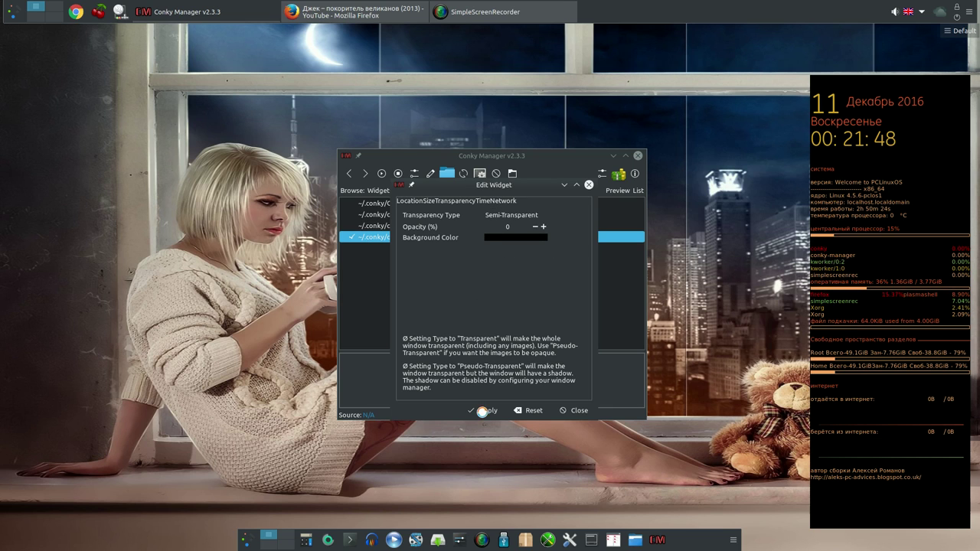
click(510, 216)
click(513, 214)
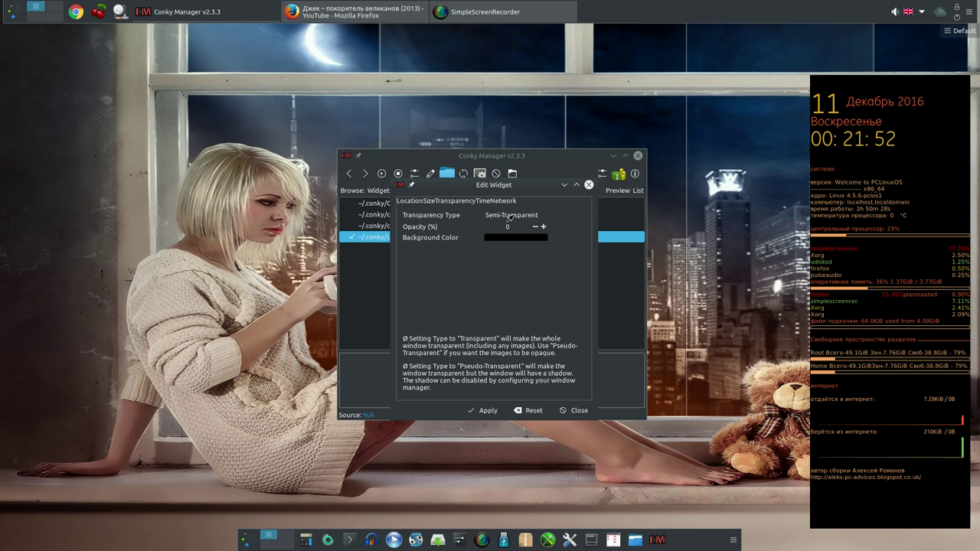
click(484, 411)
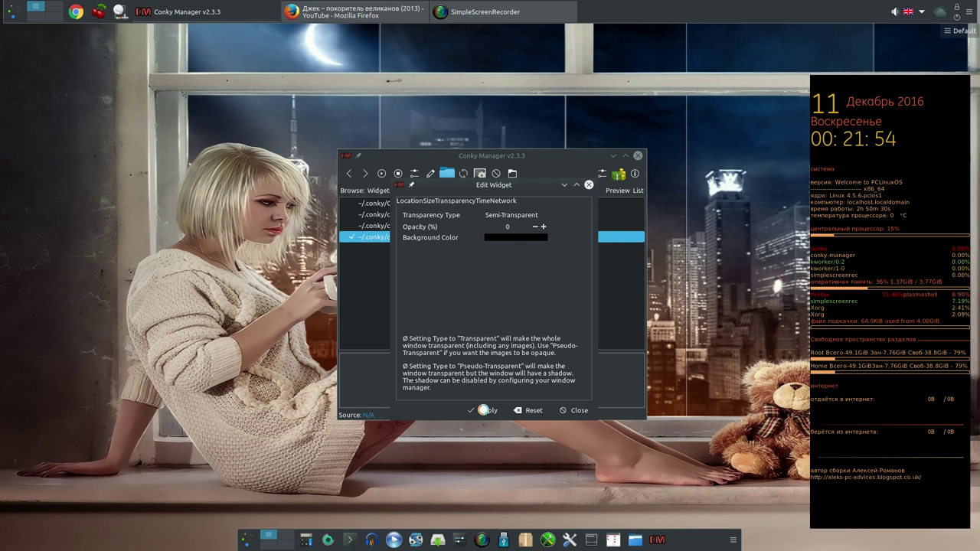
Set the widget's transparency type to Opaque, apply it, and close the widget editor and Conky Manager
click(514, 217)
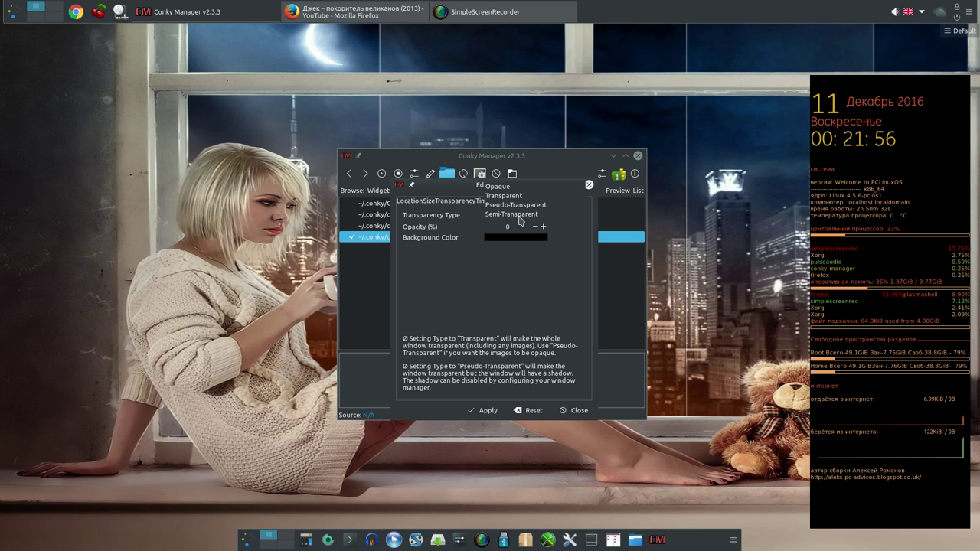
click(510, 189)
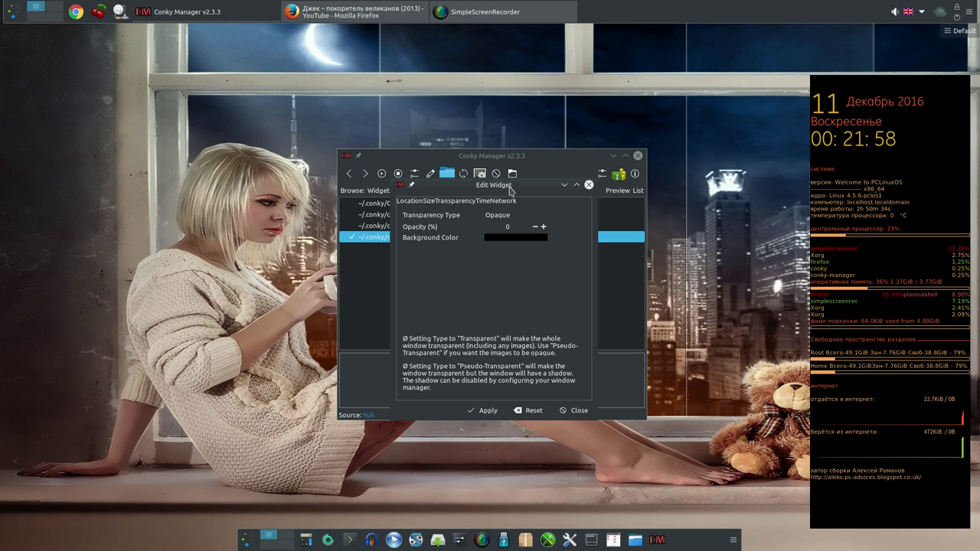
click(489, 410)
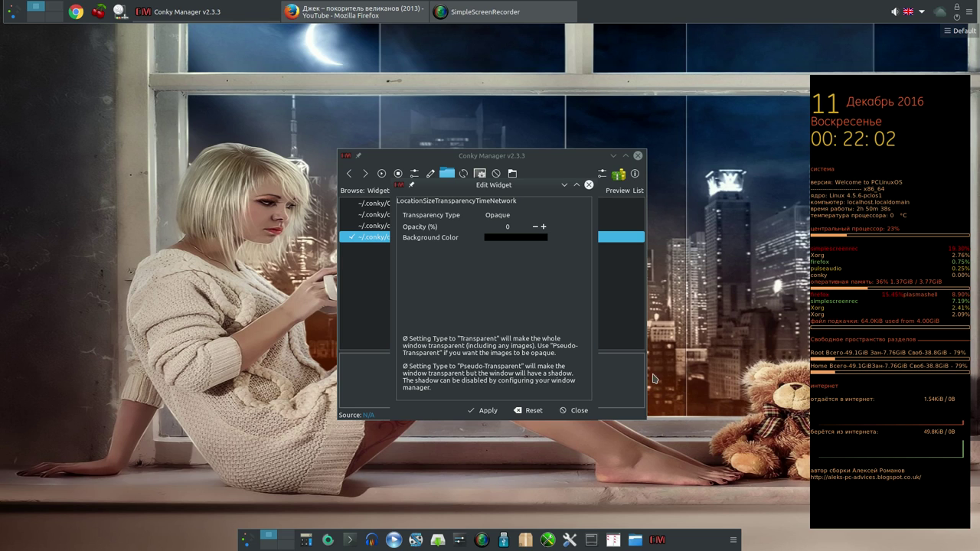
click(589, 185)
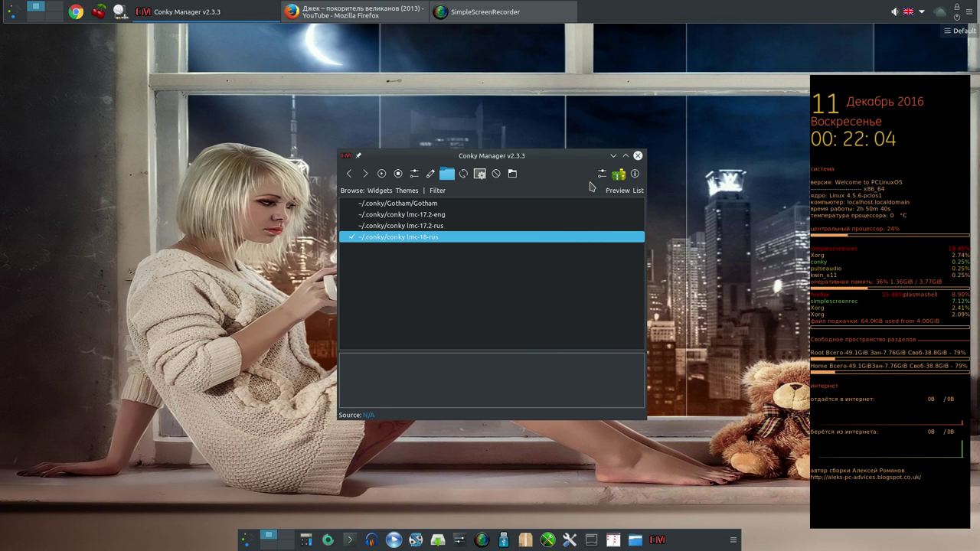
click(638, 156)
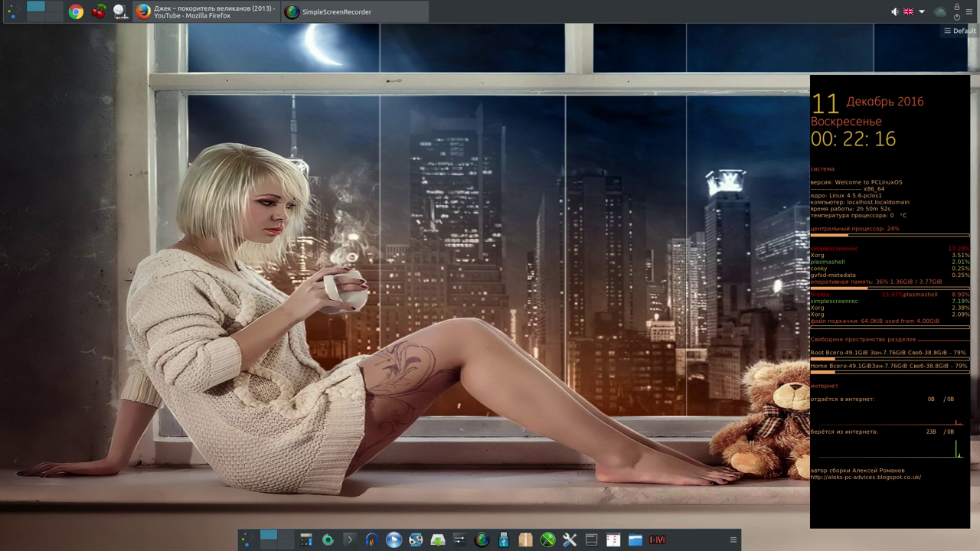